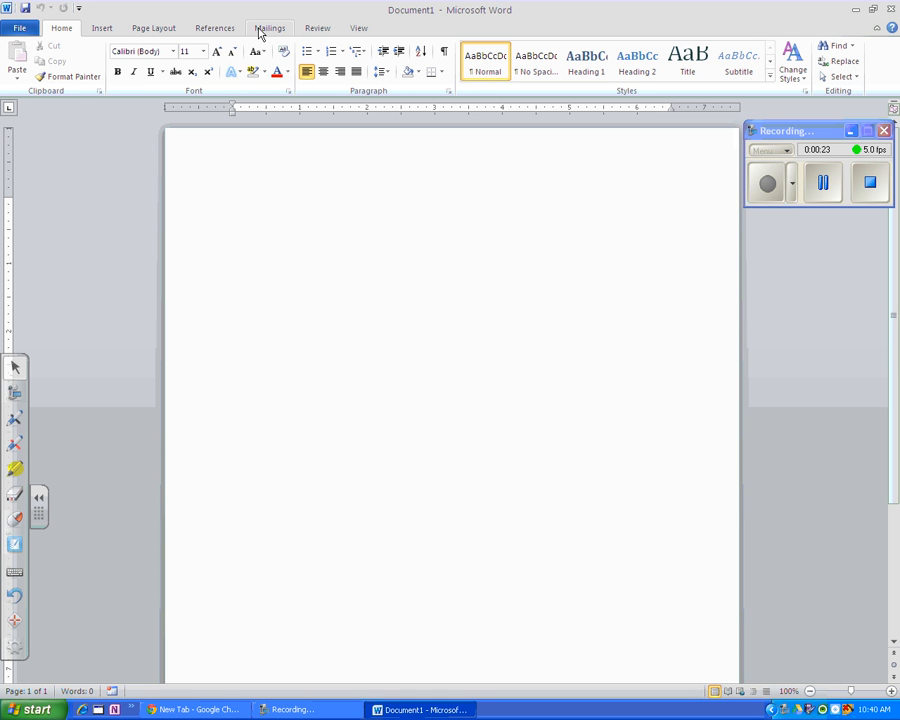
Start the Step by Step Mail Merge Wizard for letters based on the current document and continue to recipient selection.
click(261, 30)
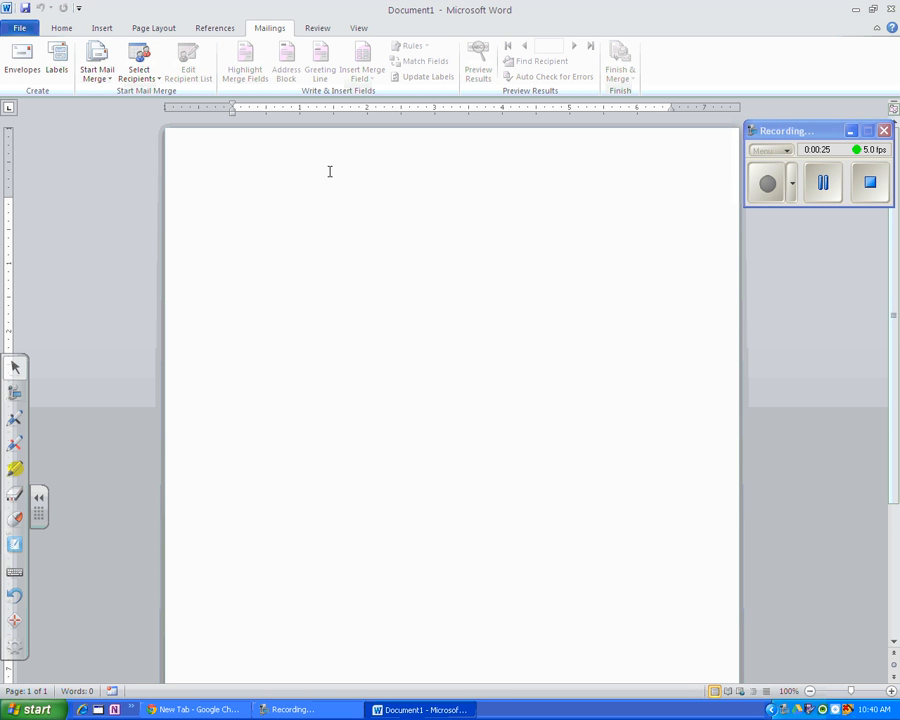
click(89, 61)
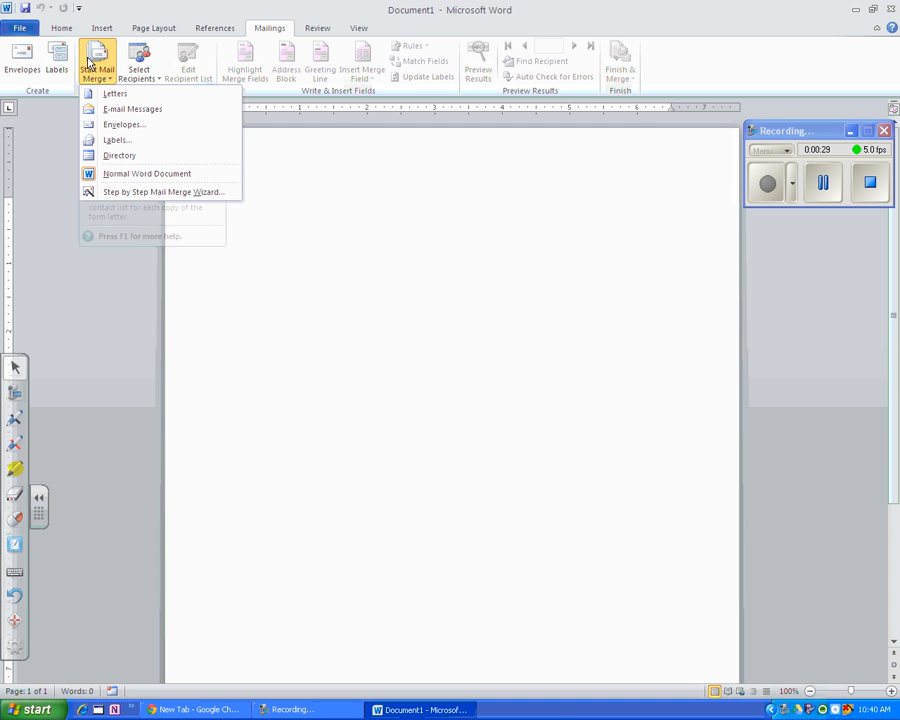
click(117, 195)
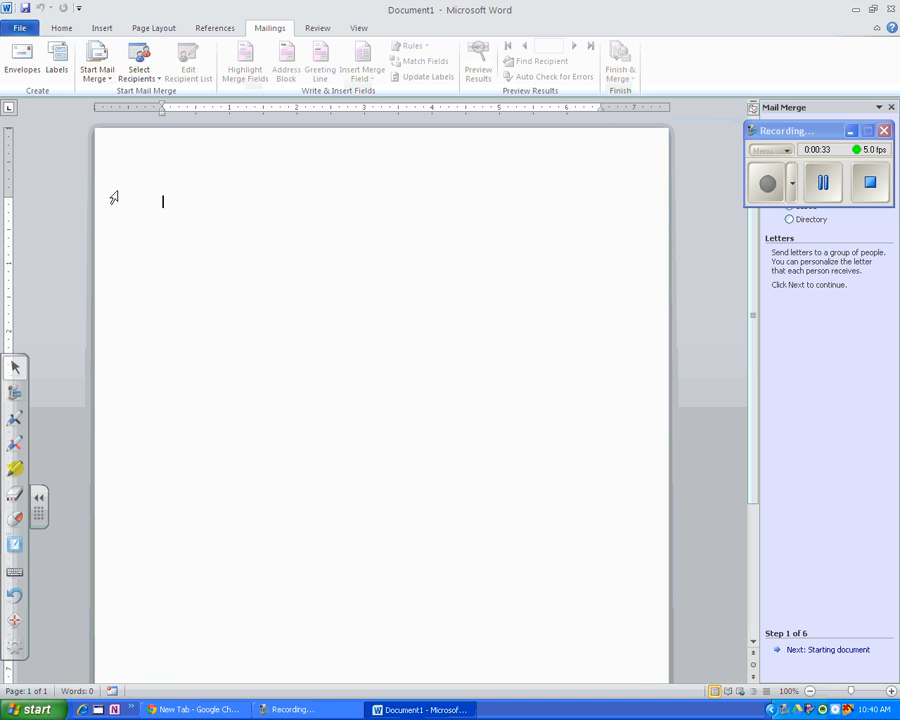
click(850, 131)
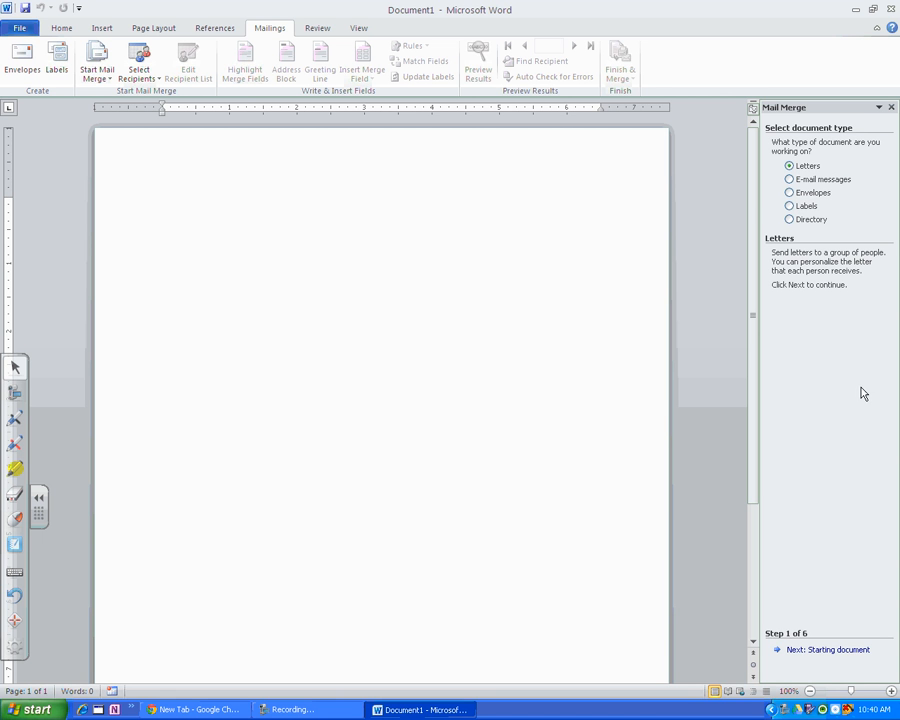
click(799, 653)
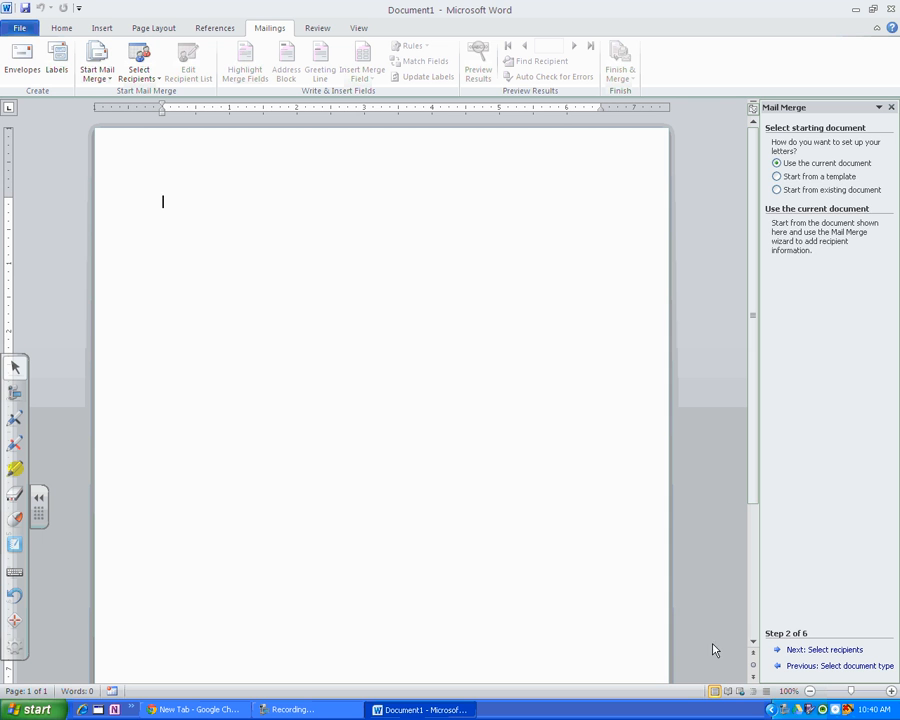
click(797, 650)
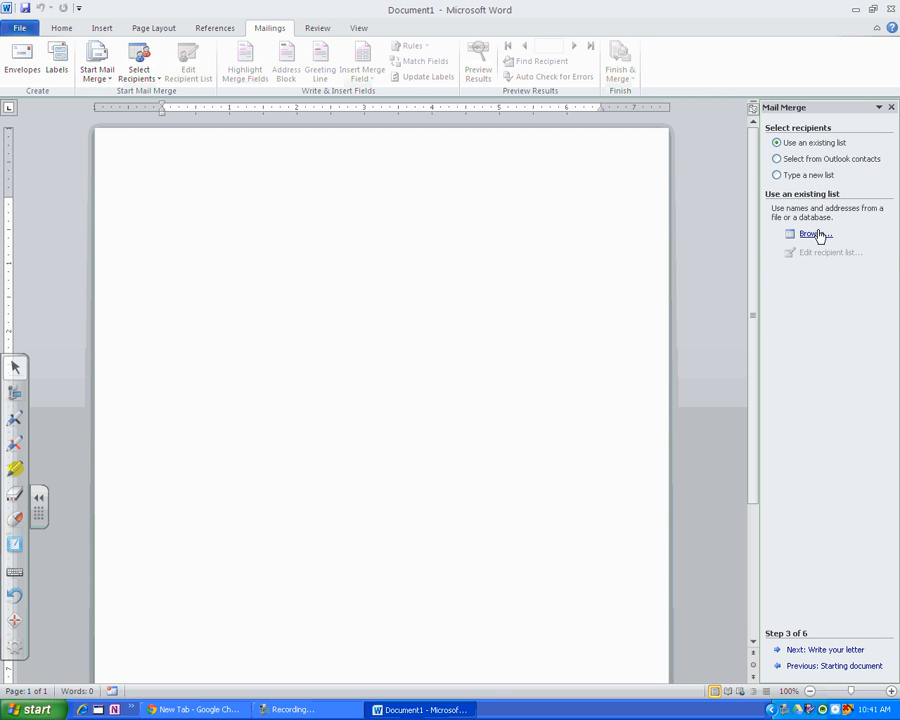
Create a new typed recipient list and fill in the first entry's title Mr., first name, last name and company LHWL.
click(813, 177)
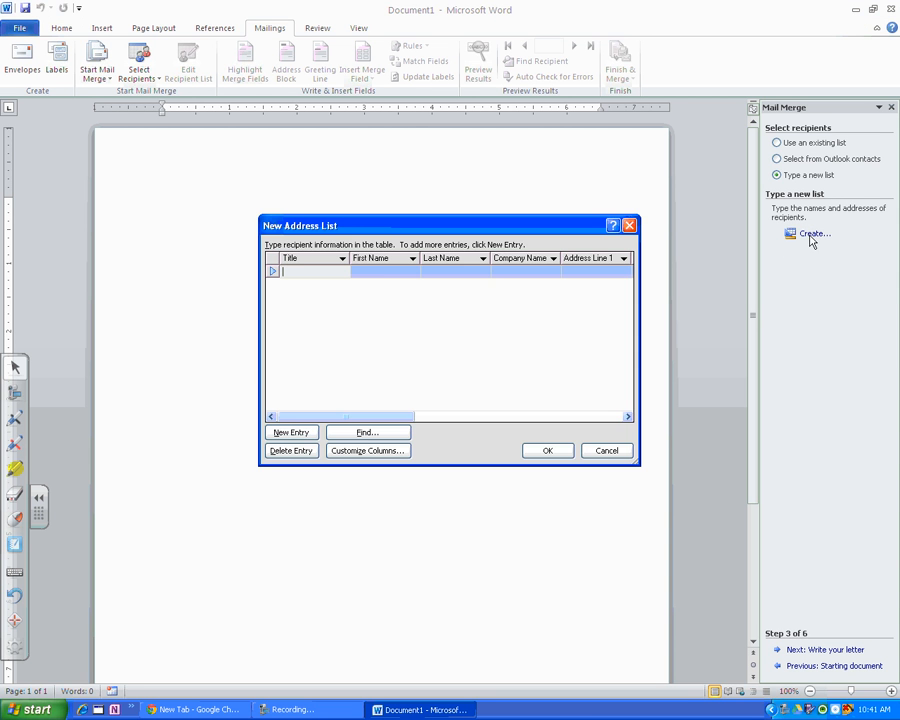
drag(363, 229, 344, 189)
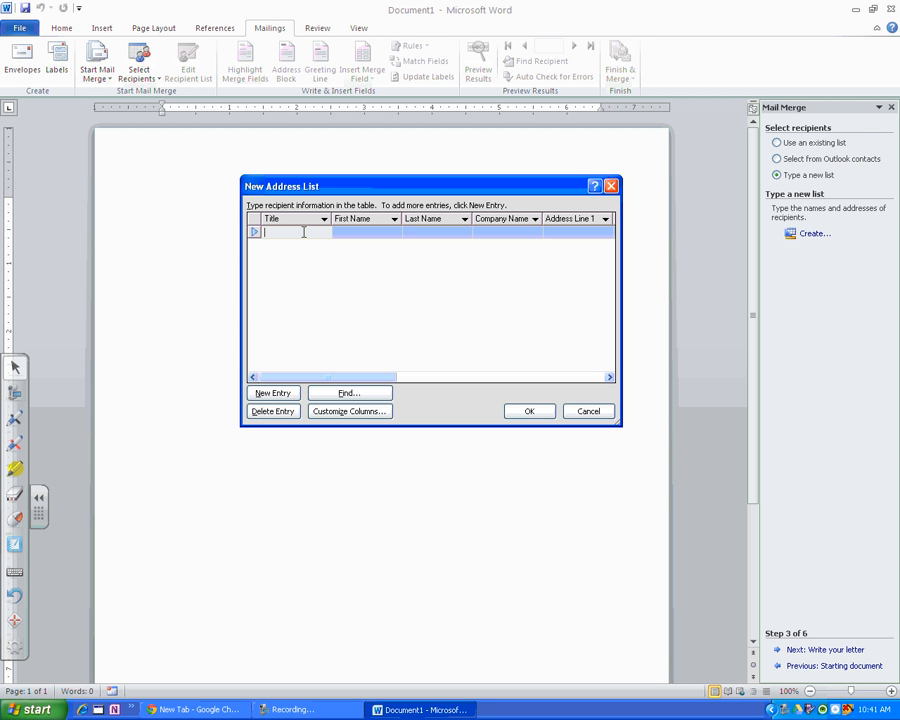
text(Mr.)
key(Tab)
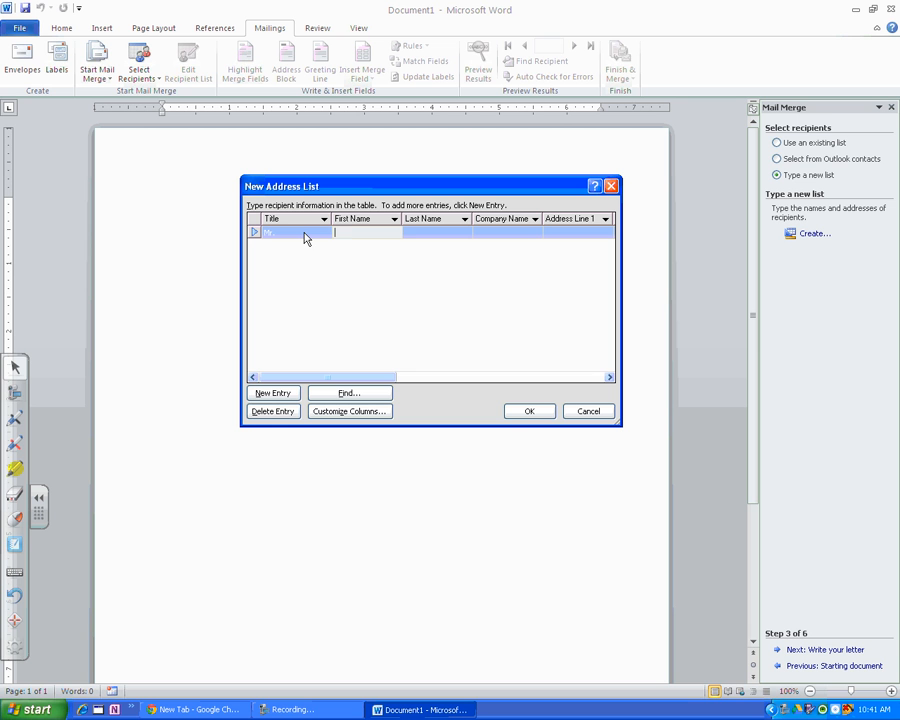
key(Tab)
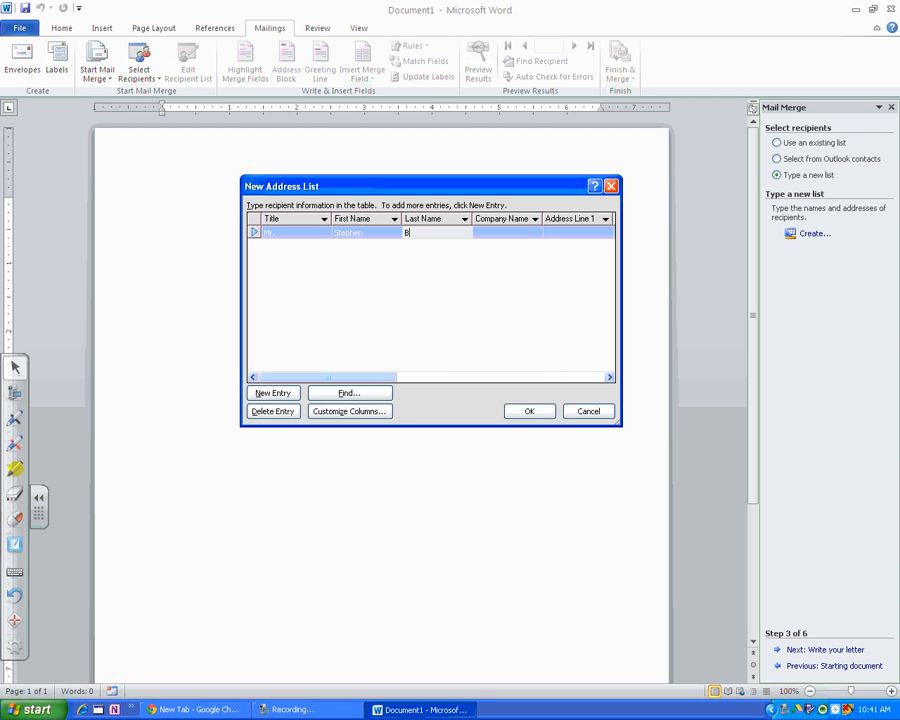
key(Tab)
text(LHWL)
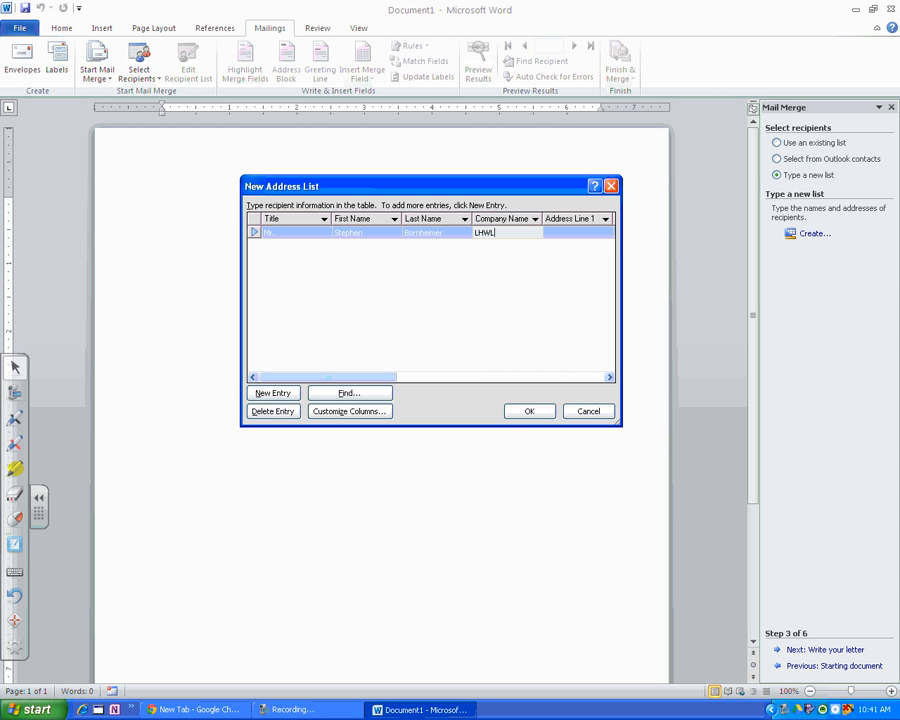
Fill in the first recipient's street address, city, state and ZIP code, leaving the second address line empty.
key(Tab)
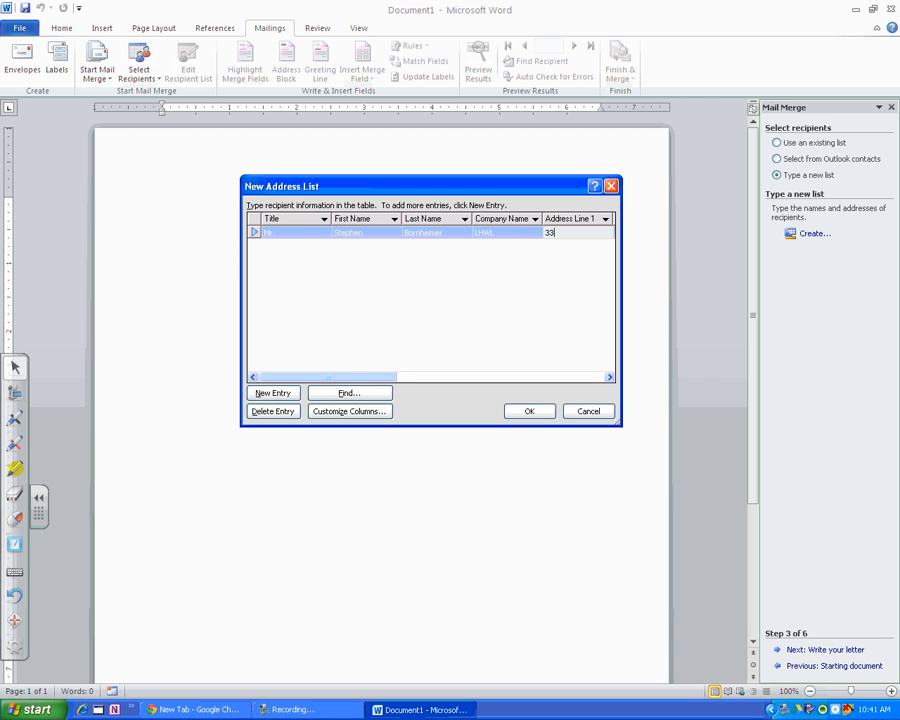
key(Tab)
key(Tab)
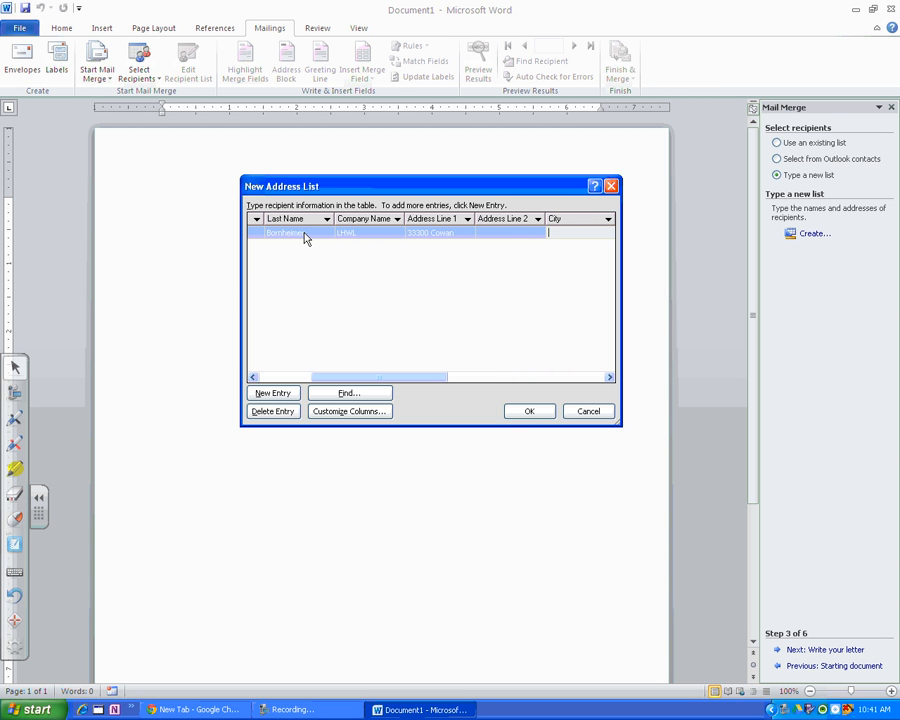
text(WEstland)
key(Tab)
text(MI)
key(Tab)
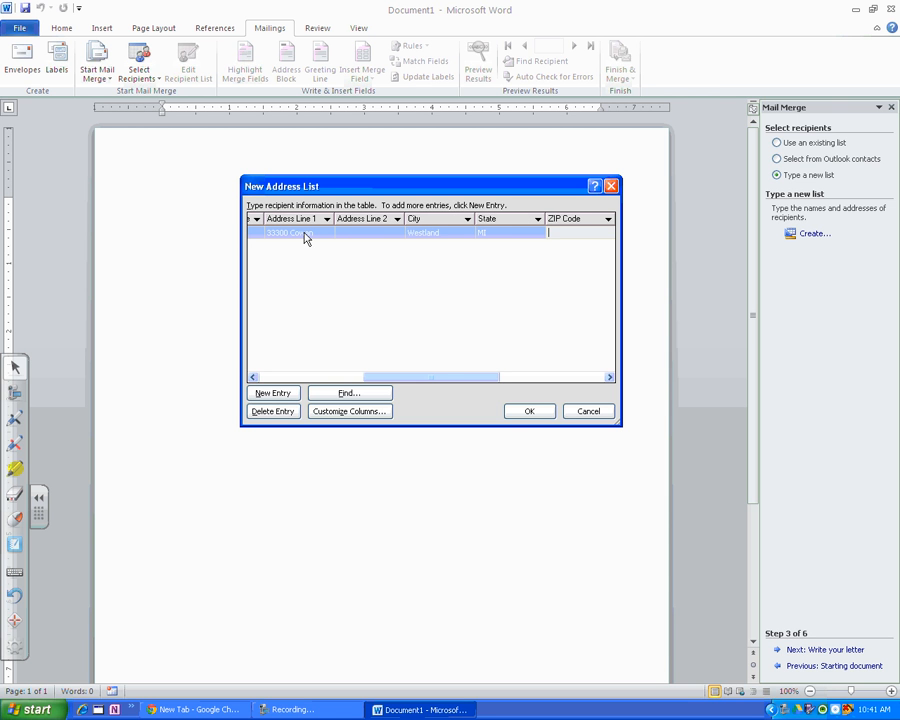
text(48185)
Skip the first recipient's country and enter the home phone number.
key(Tab)
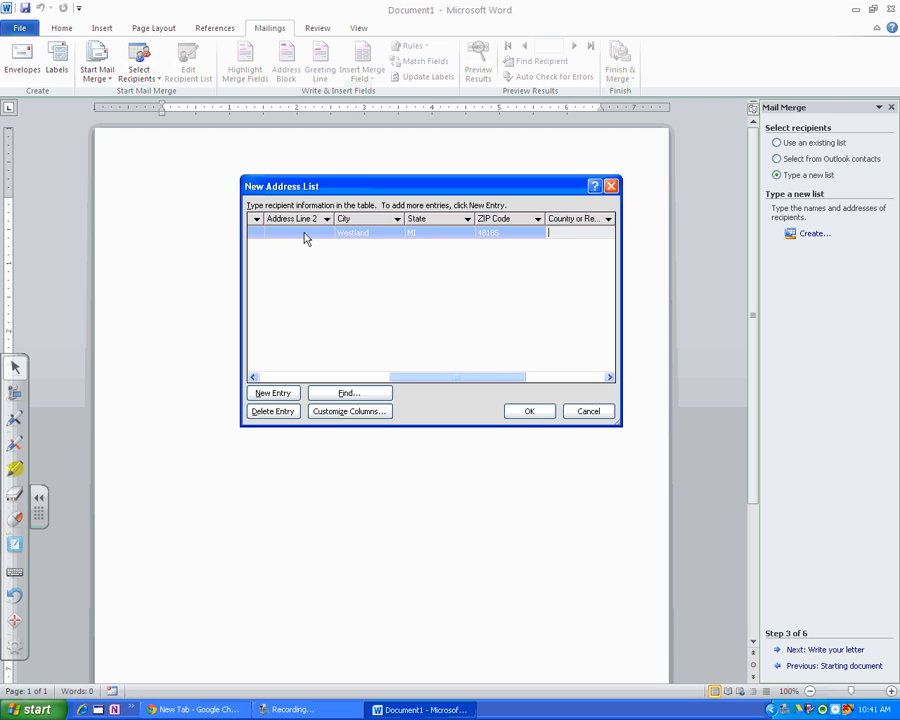
key(Tab)
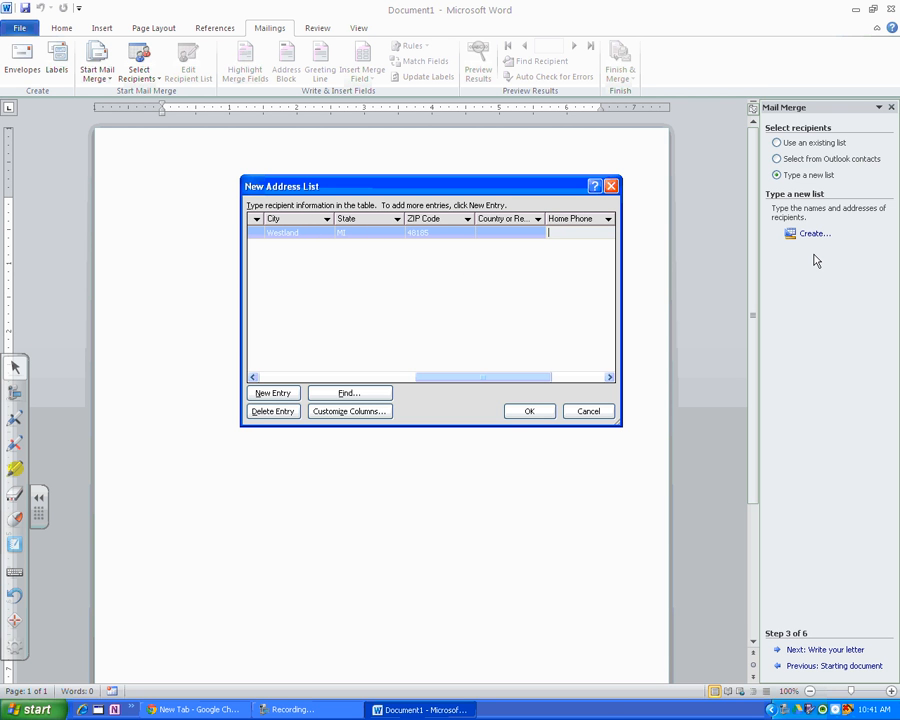
drag(542, 377, 595, 377)
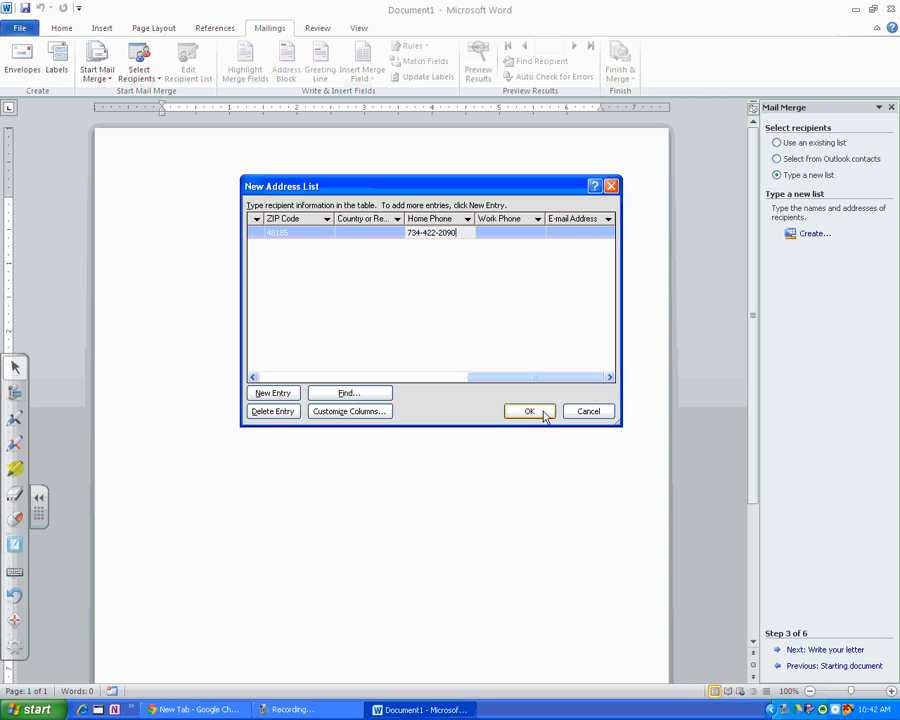
Add four blank entries below the first recipient in the address list.
click(265, 395)
click(265, 395)
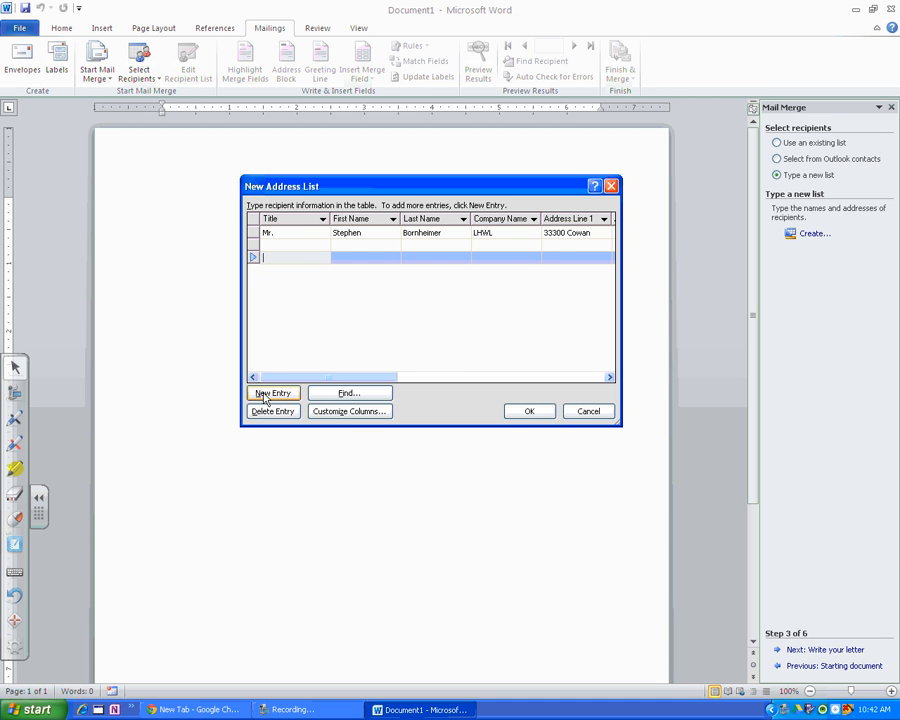
click(265, 395)
click(265, 395)
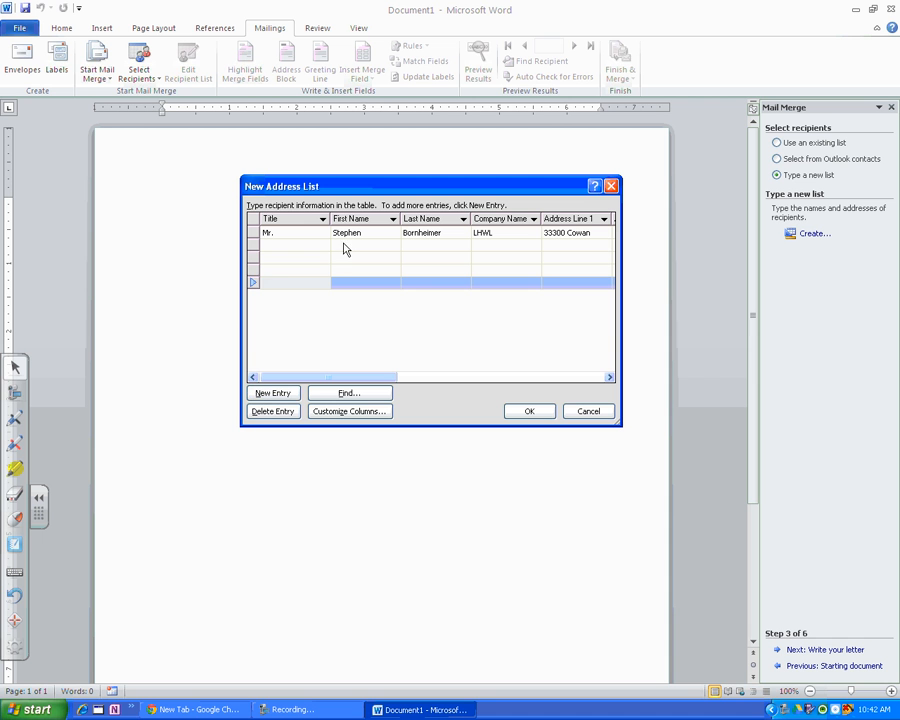
click(428, 268)
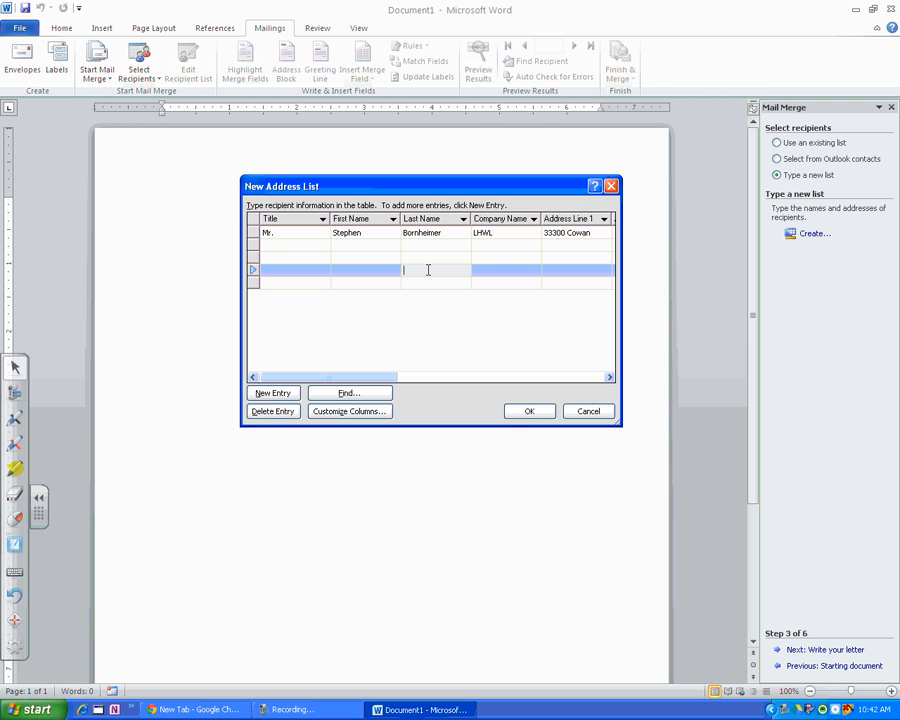
Finish the address list and save it as NAMES in My Data Sources.
click(530, 413)
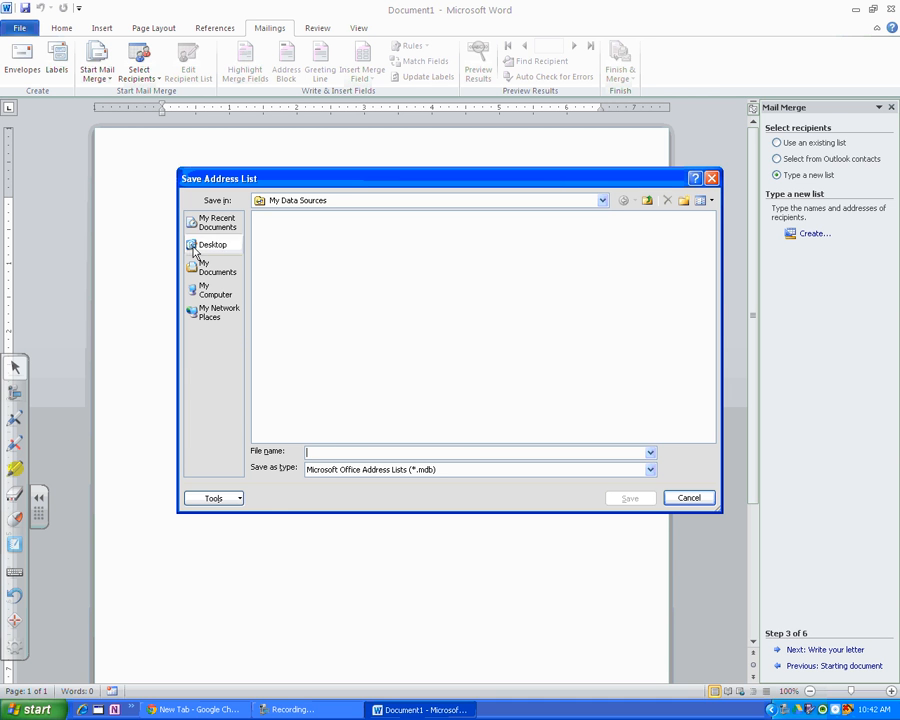
click(348, 452)
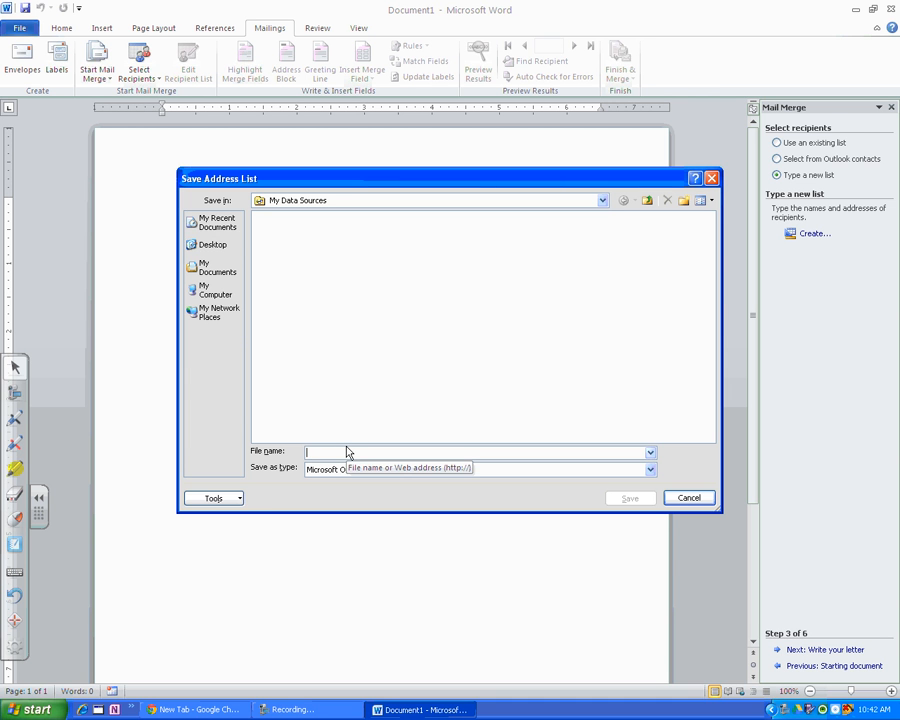
text(NAMES)
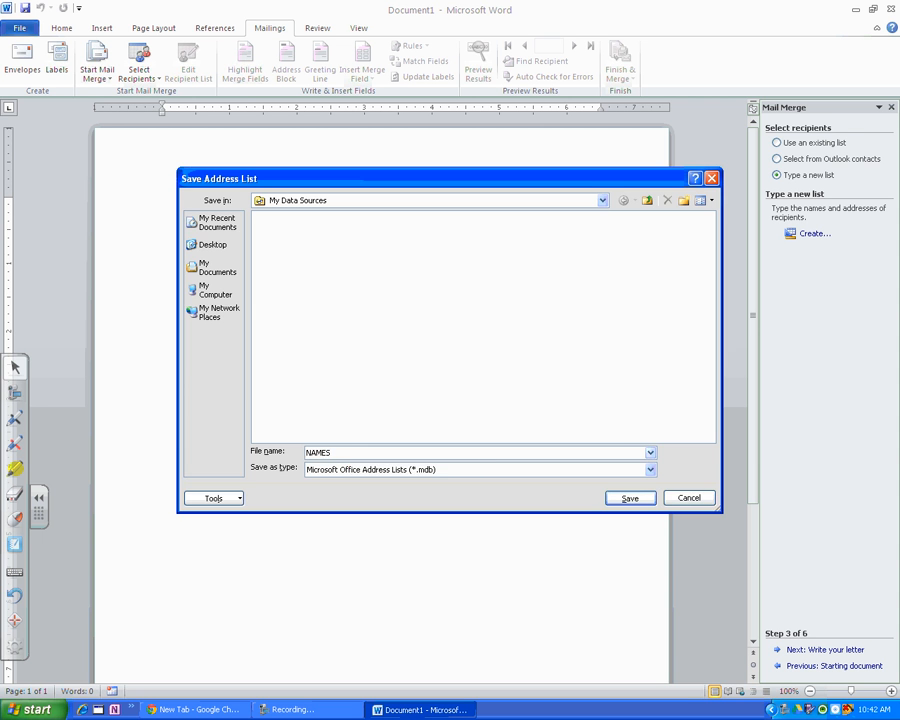
key(Return)
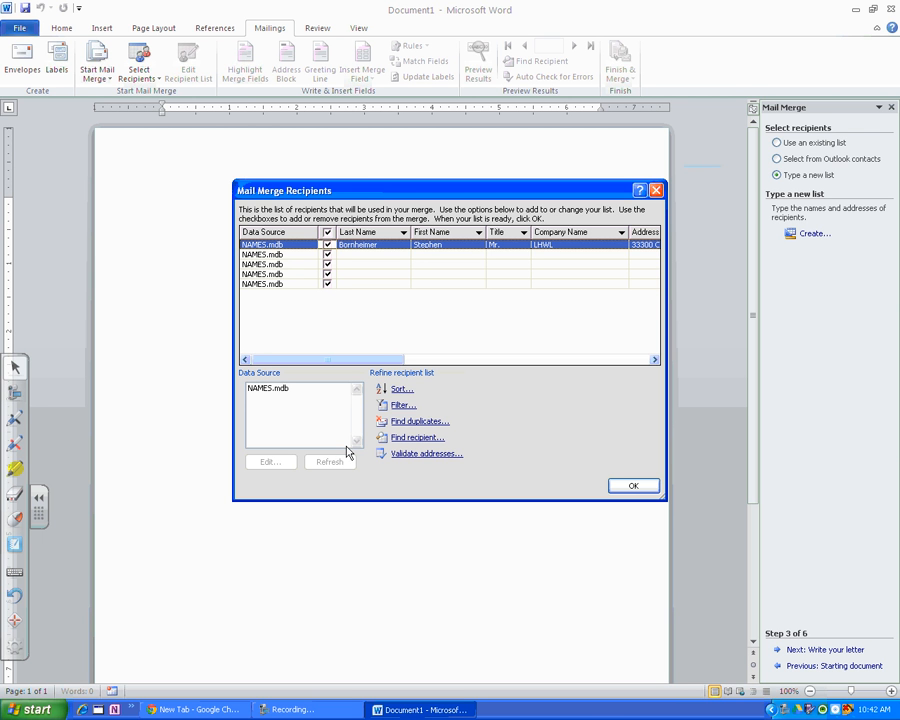
Exclude the four blank entries from the mail merge recipients, keeping only the filled-in recipient, and accept the list.
click(328, 254)
click(328, 264)
click(328, 274)
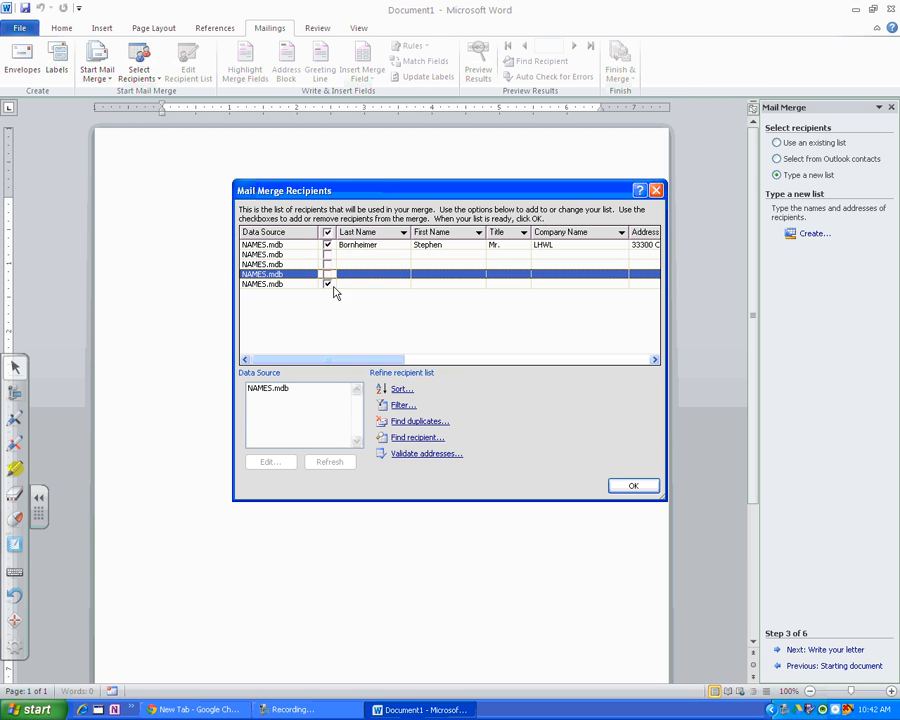
click(328, 284)
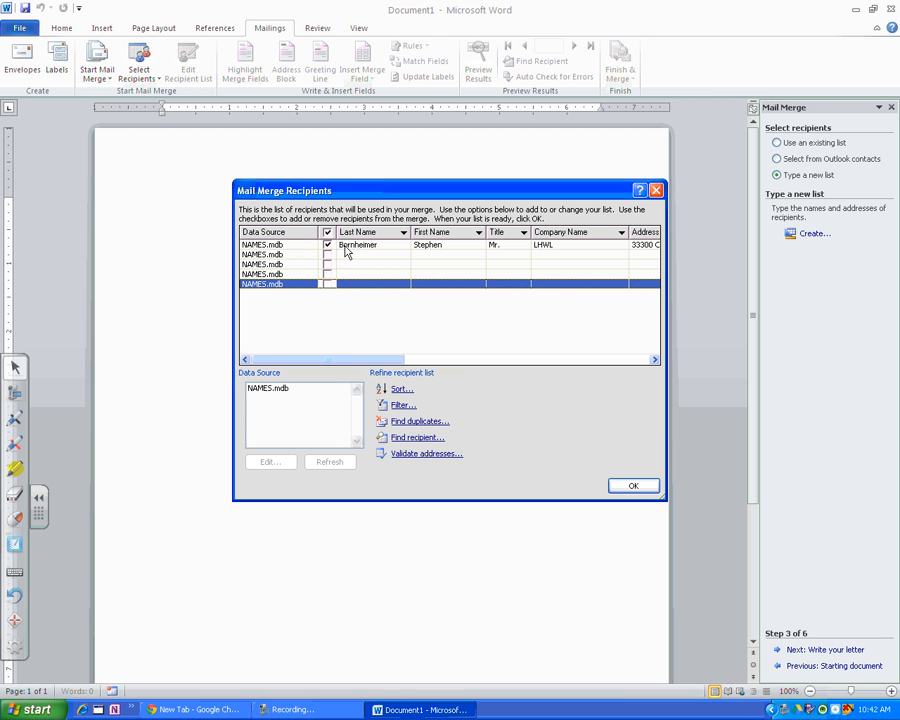
click(648, 487)
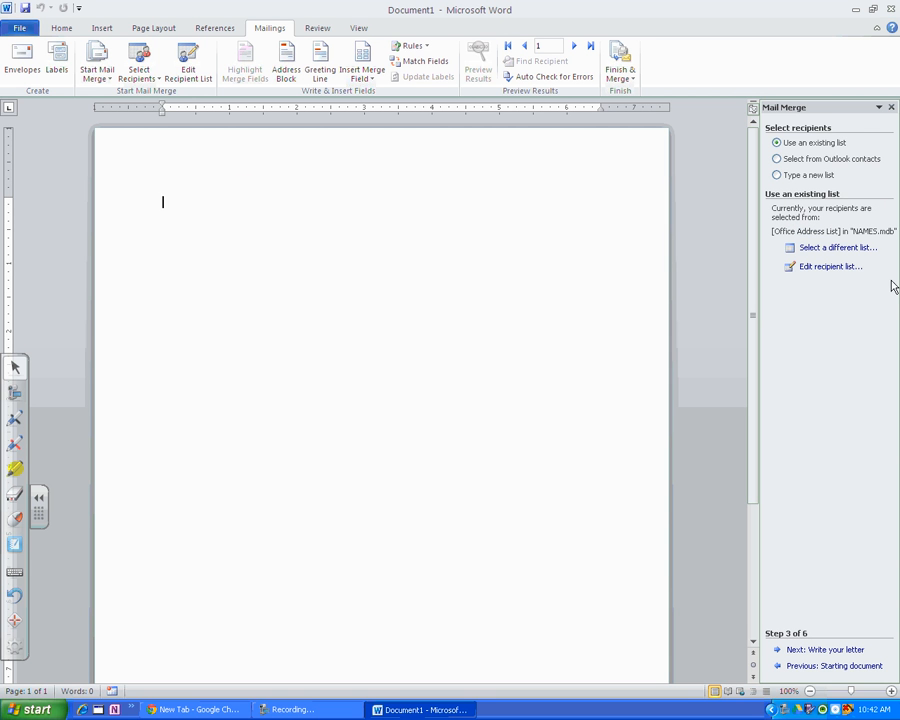
Continue to writing the letter and enter "Return Address" as its first line, followed by three line breaks.
click(815, 650)
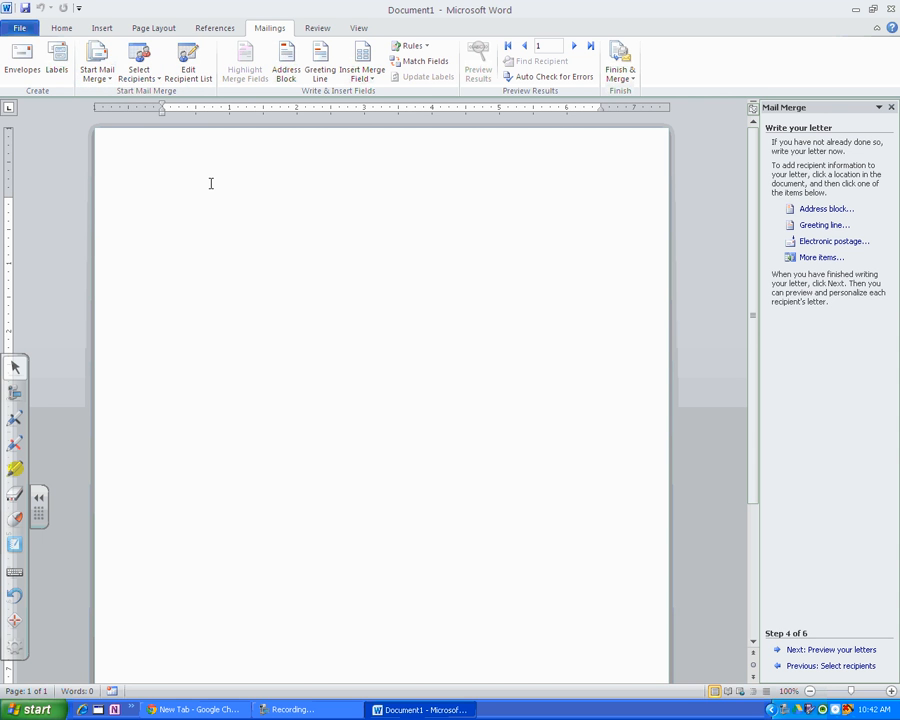
click(364, 77)
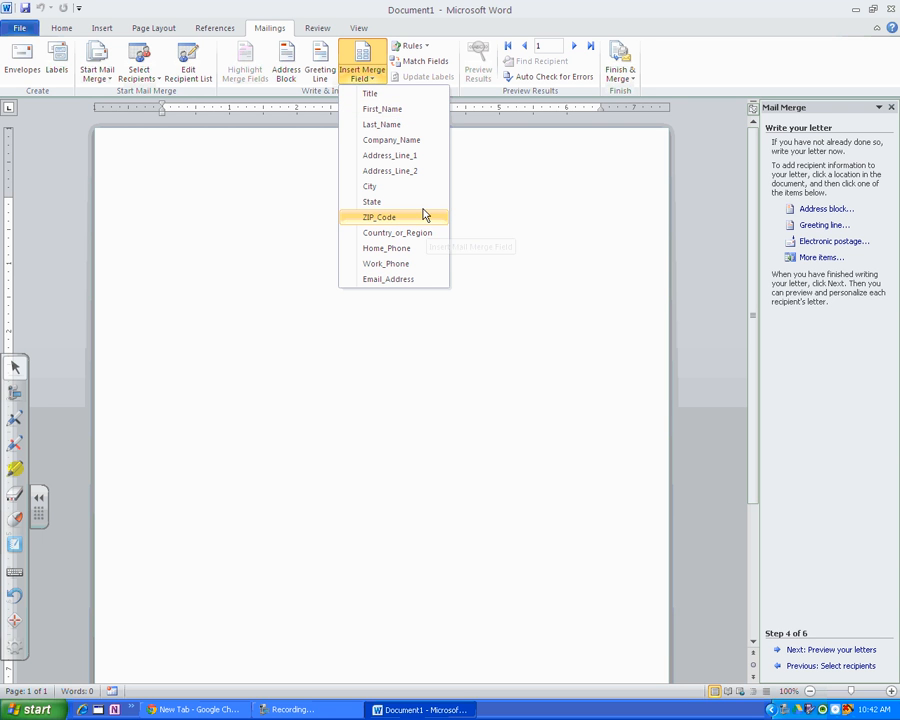
click(219, 227)
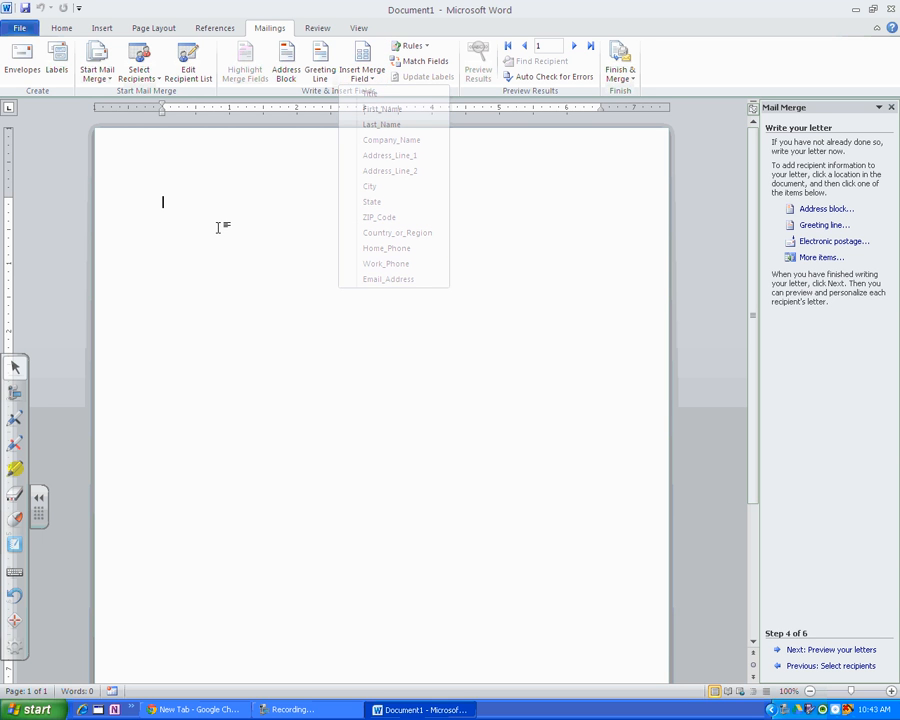
text(Return)
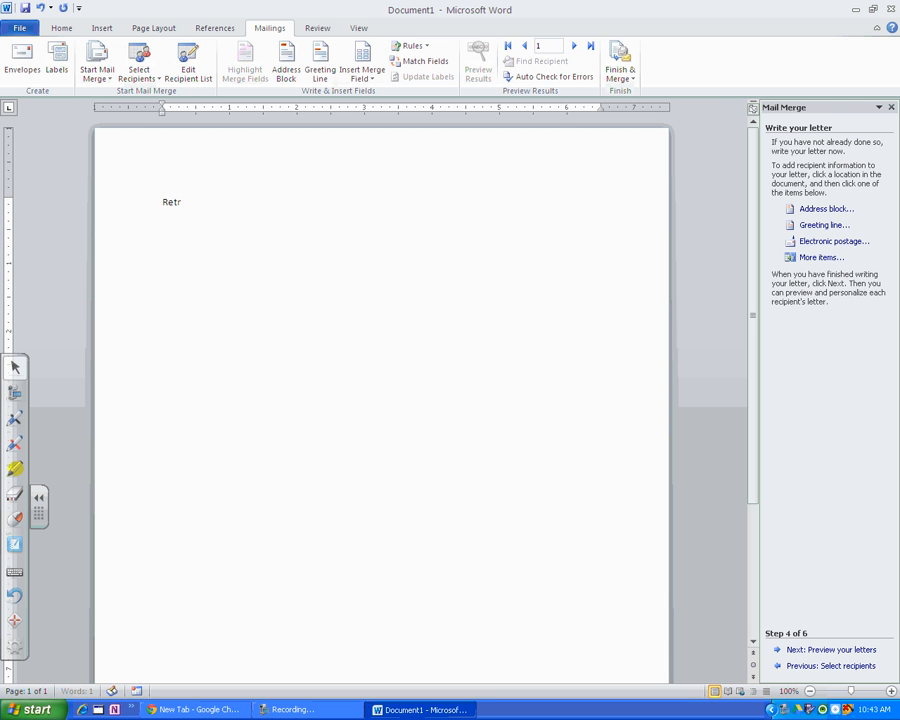
text( Addresss)
key(BackSpace)
key(Return)
key(Return)
key(Return)
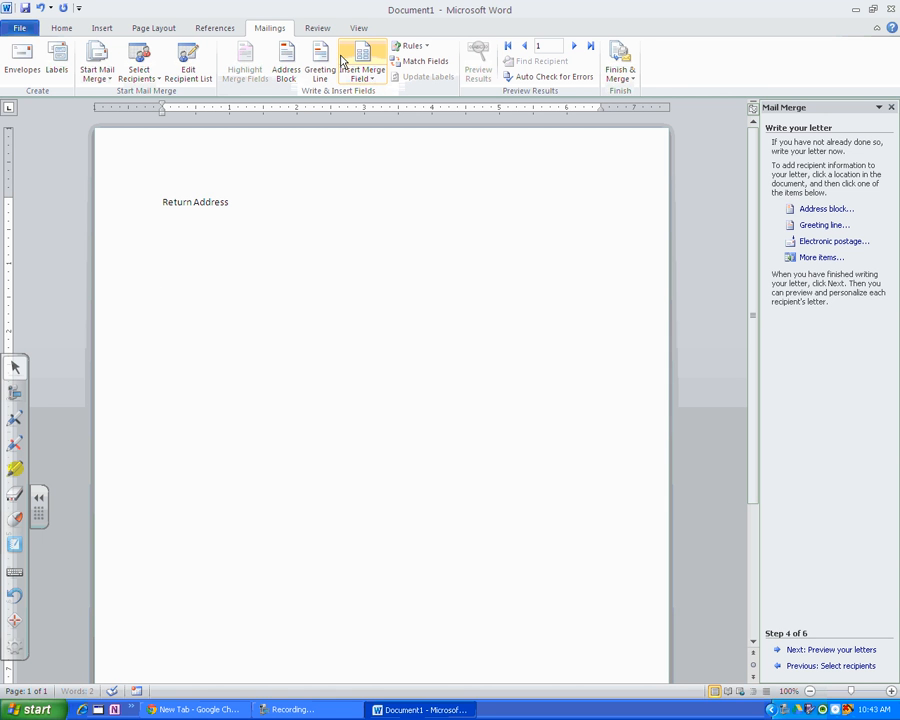
text(<<)
key(BackSpace)
key(BackSpace)
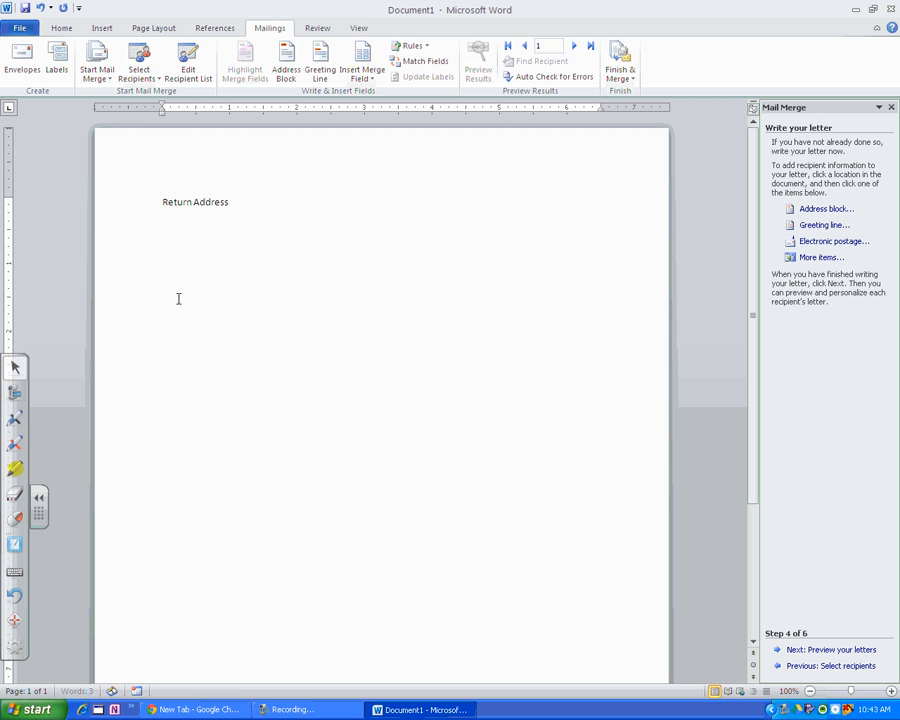
Insert the Last_Name and First_Name merge fields side by side below the return address, followed by a line break.
click(363, 82)
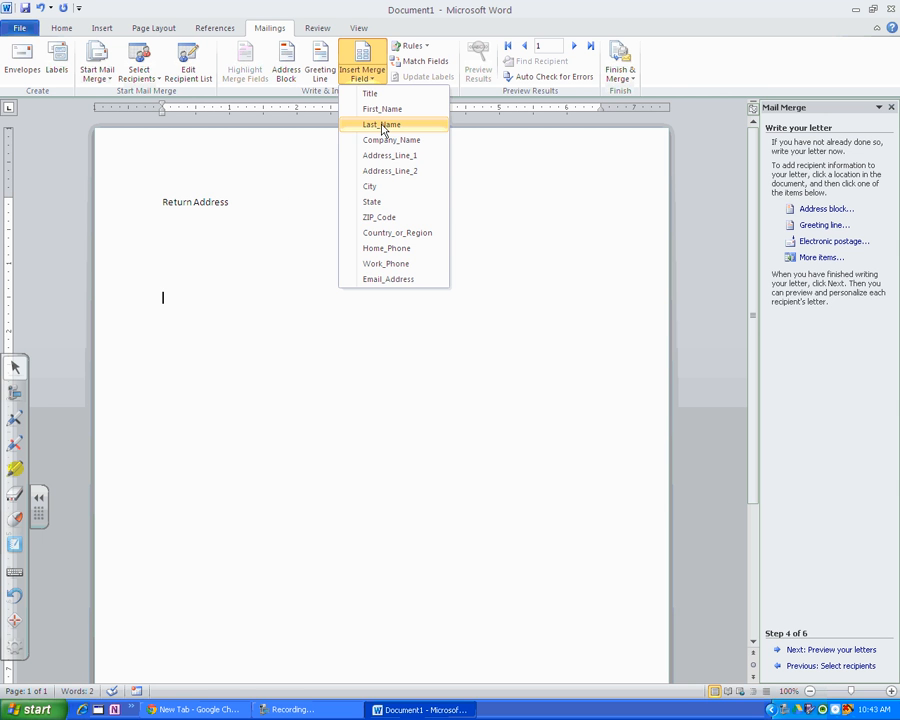
click(381, 124)
click(364, 74)
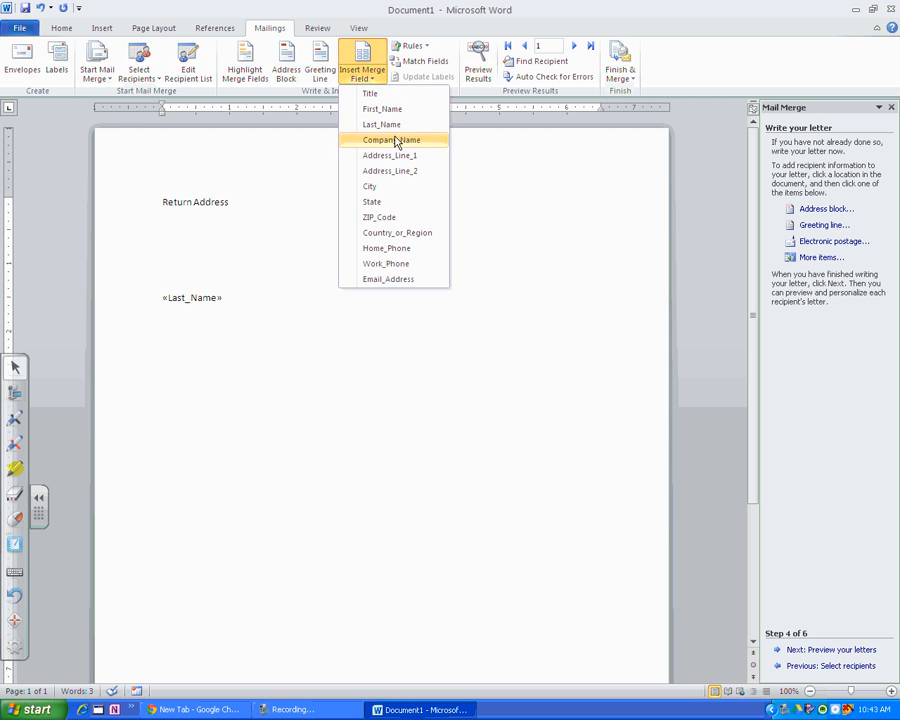
click(391, 110)
click(270, 312)
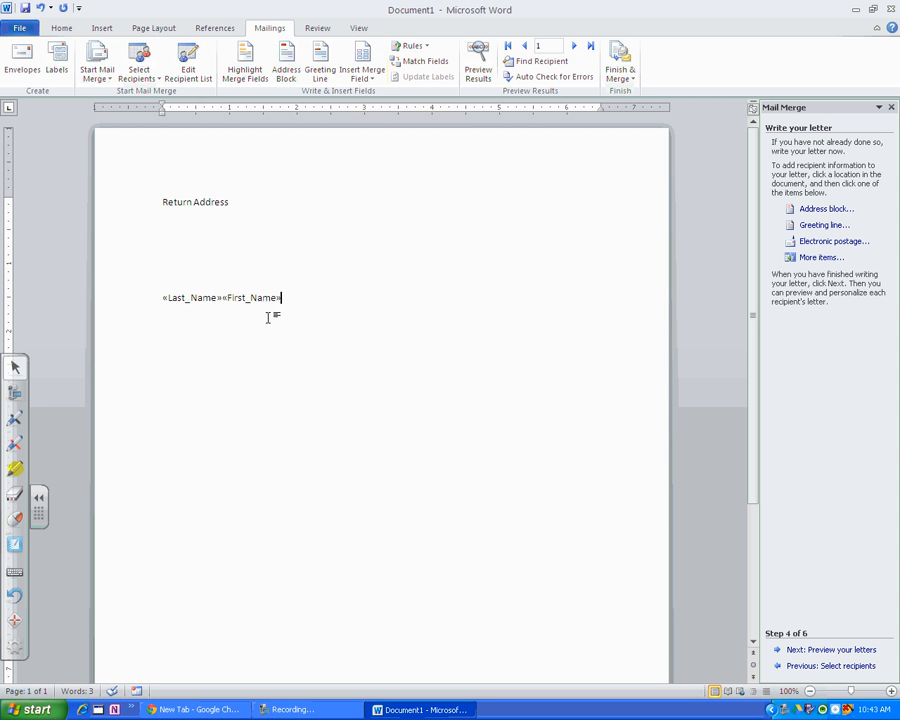
key(Return)
Insert the Address_Line_1, City, State and ZIP_Code merge fields in a row on the line below the name fields.
click(355, 84)
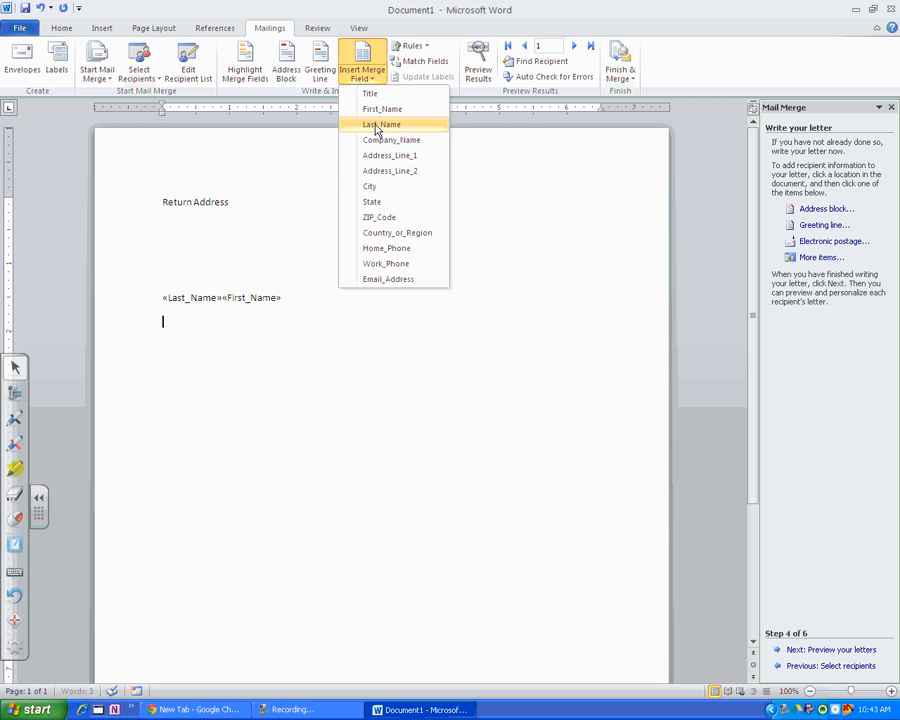
click(368, 153)
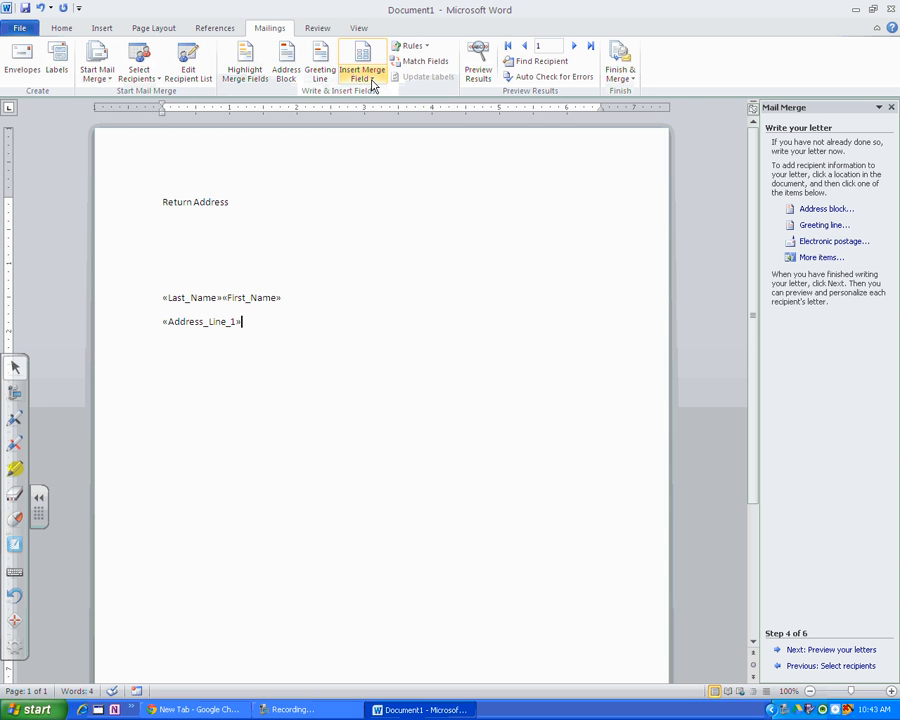
click(375, 82)
click(375, 189)
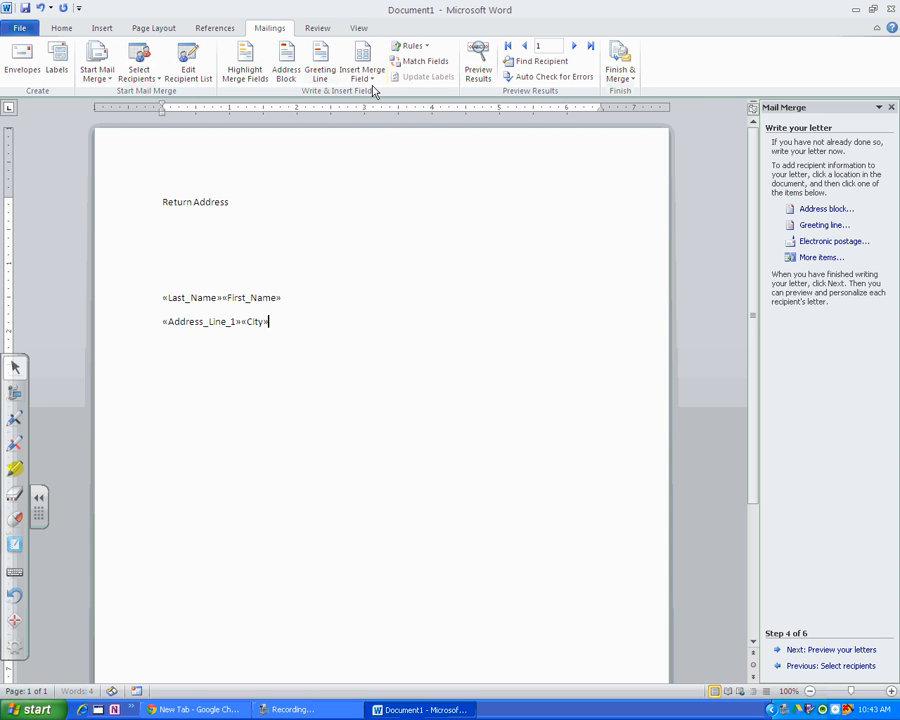
click(372, 82)
click(380, 204)
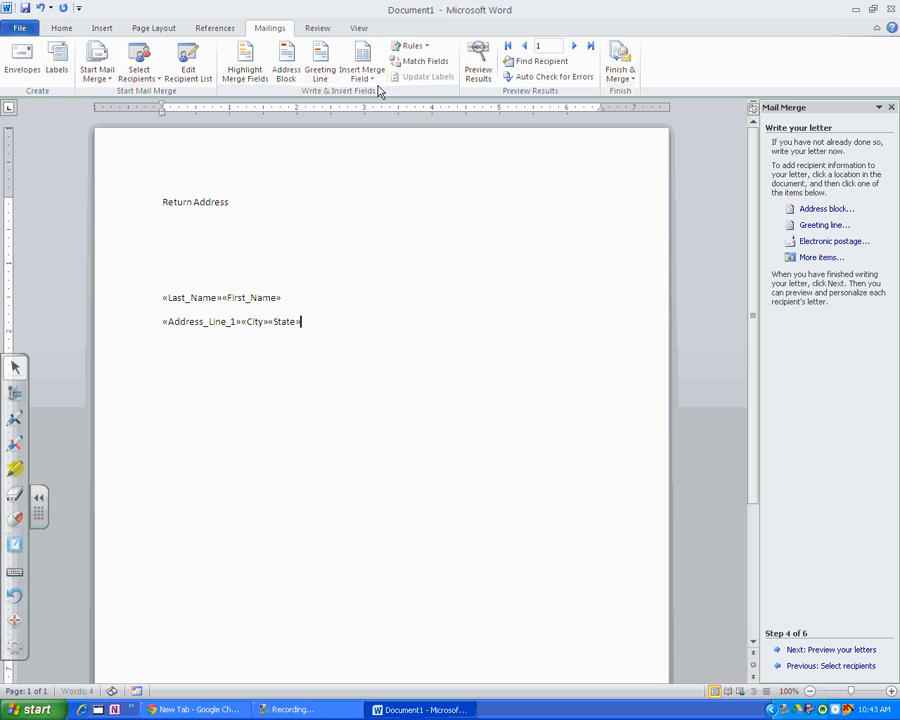
click(372, 82)
click(382, 216)
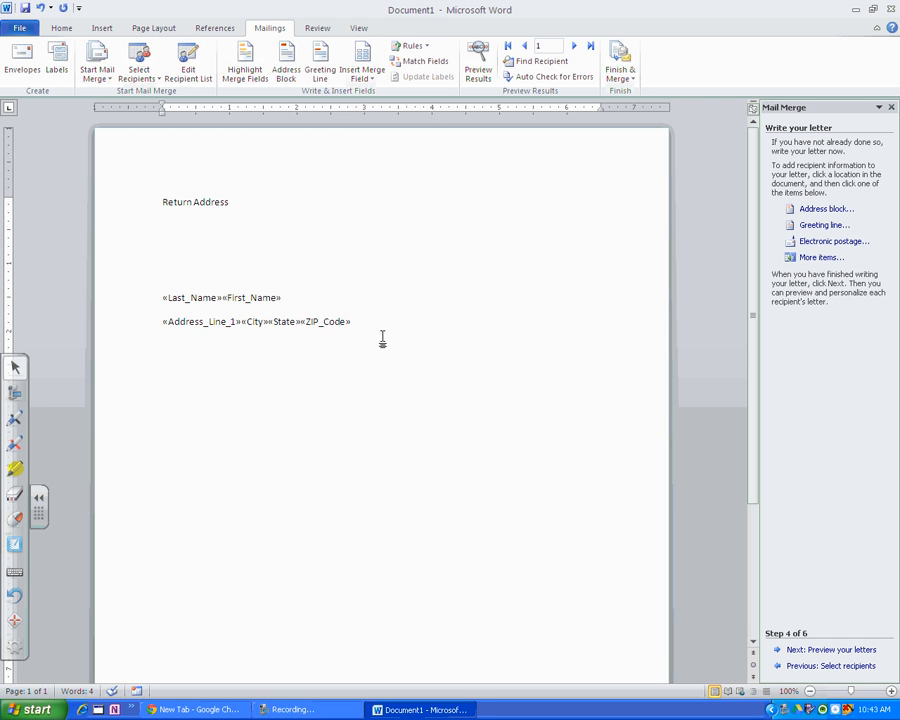
Add three line breaks after the ZIP_Code field and enter the placeholder letter body "jflksdjfklsdjfjsdlfj".
drag(400, 324, 133, 295)
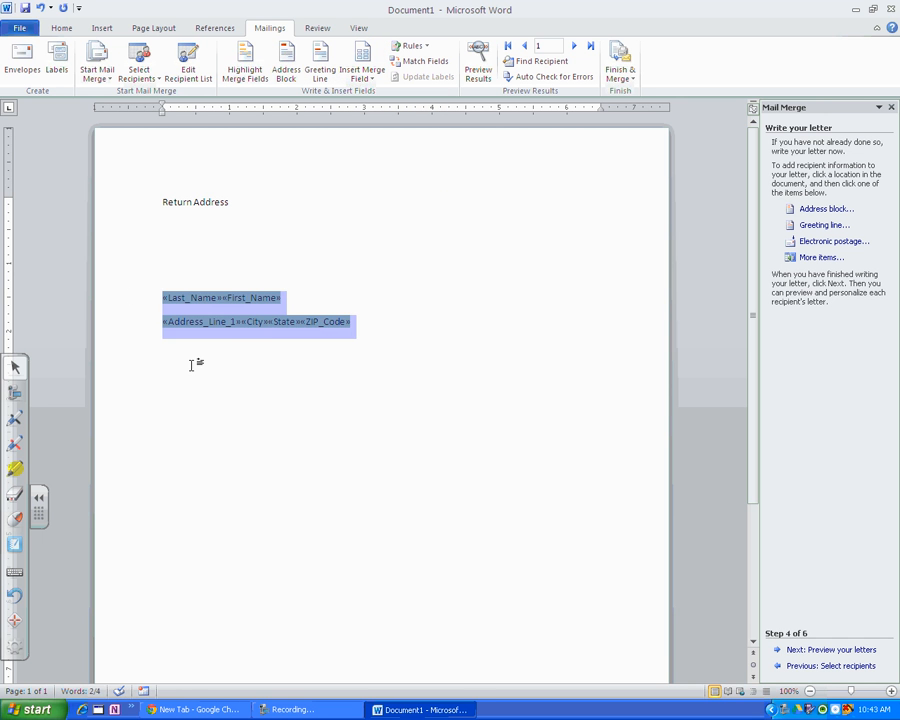
click(476, 323)
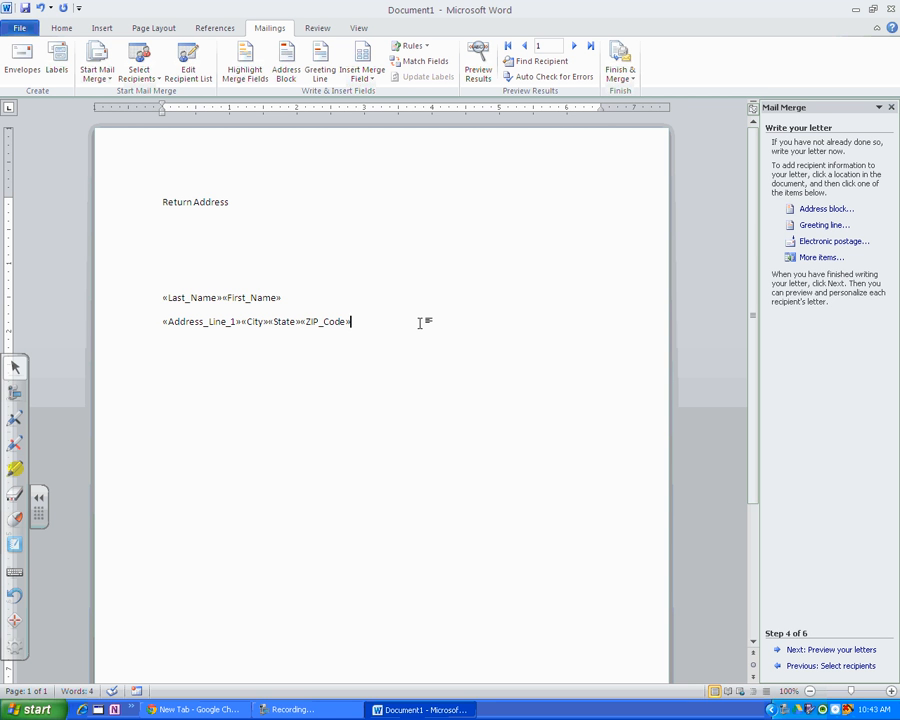
key(Return)
key(Return)
key(Return)
text(jflksdjfklsdjfjsdlf)
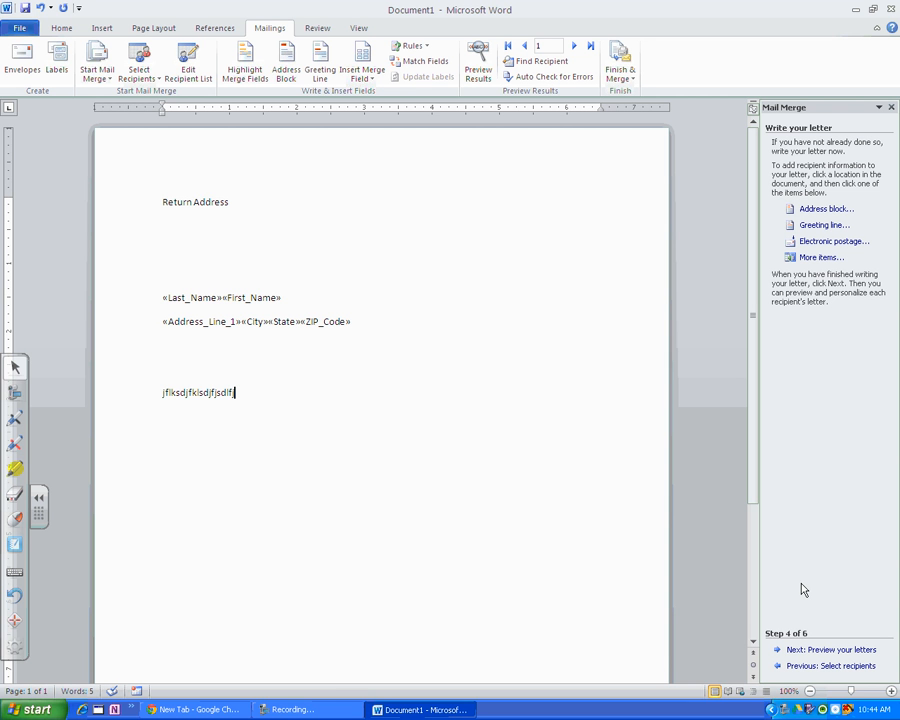
Preview the merged letter and advance the mail merge wizard to its final stage, completing the merge.
click(830, 650)
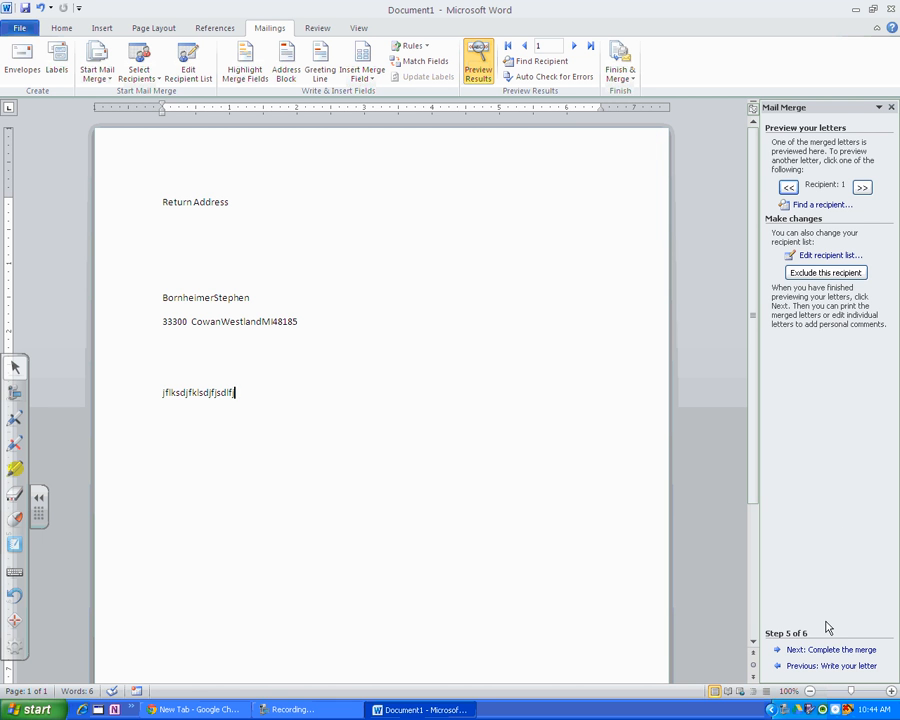
click(810, 650)
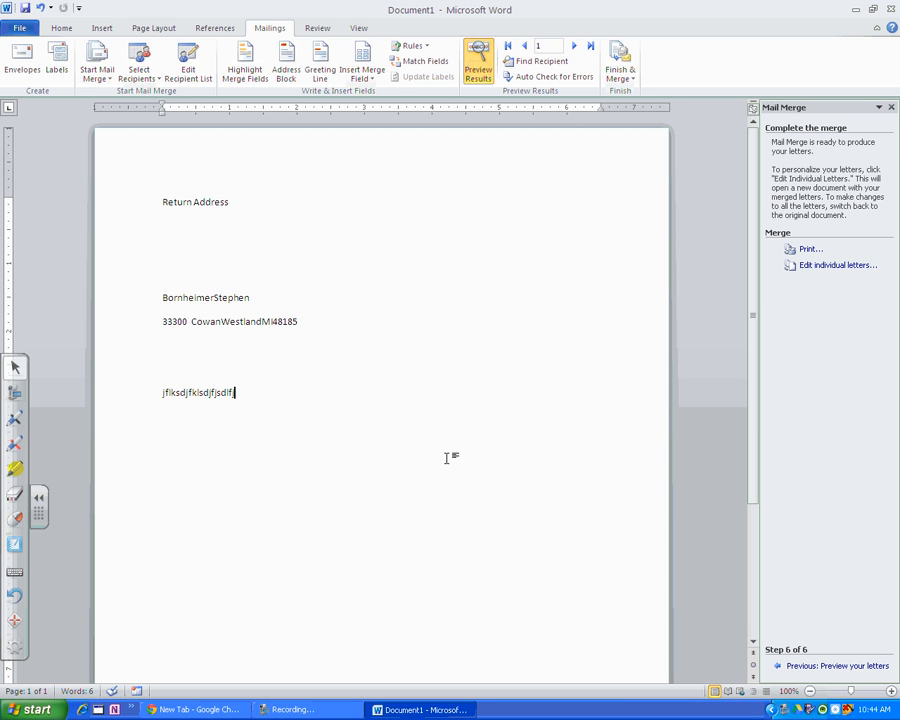
click(316, 709)
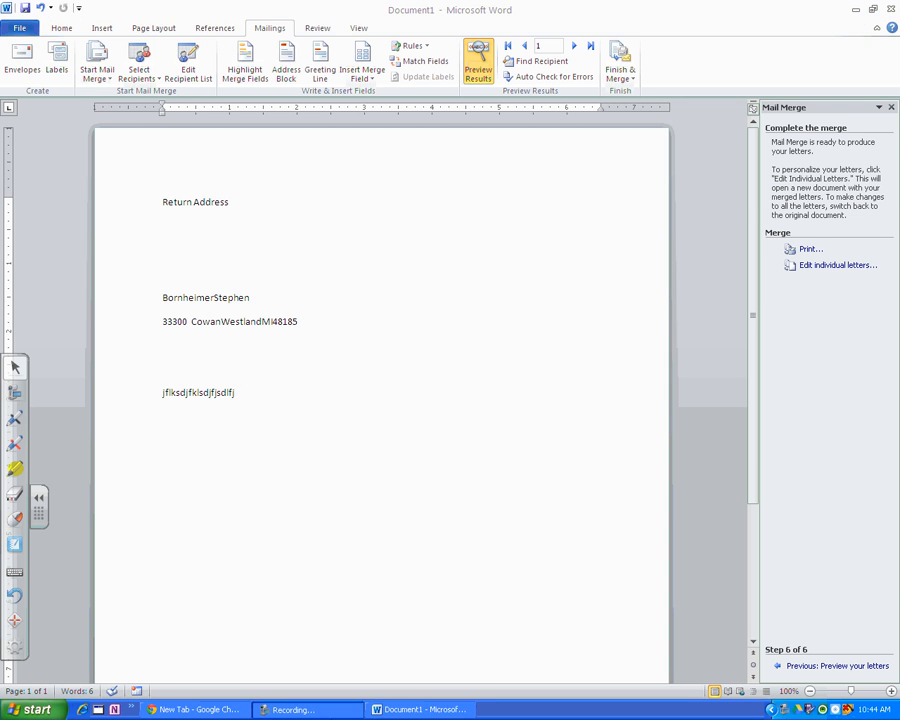